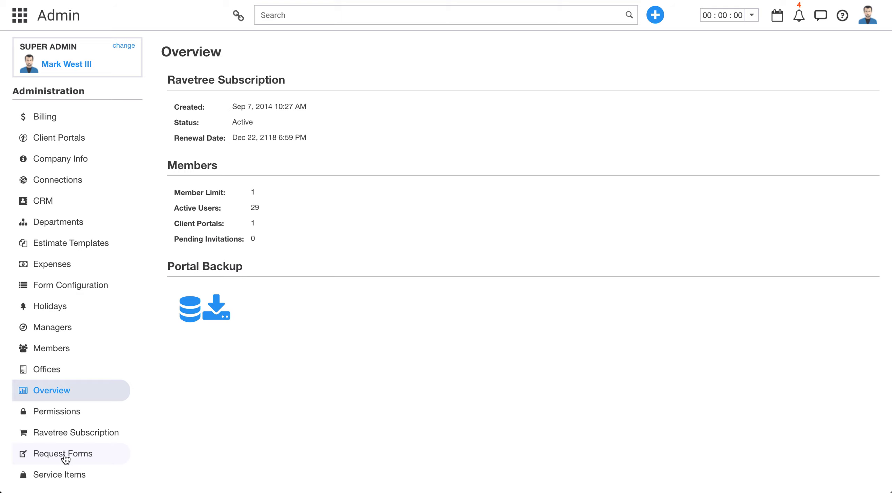
# - Add a new request form template of type Project and name it Landing Page
pyautogui.click(68, 454)
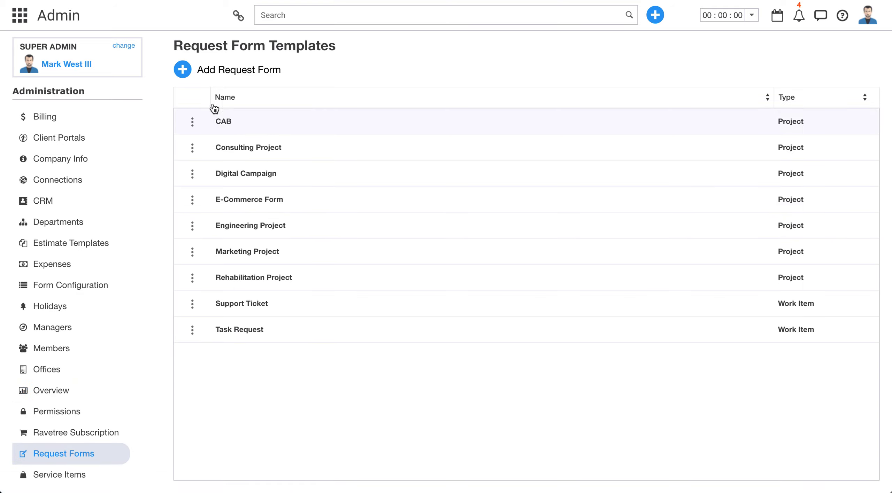
pyautogui.click(183, 69)
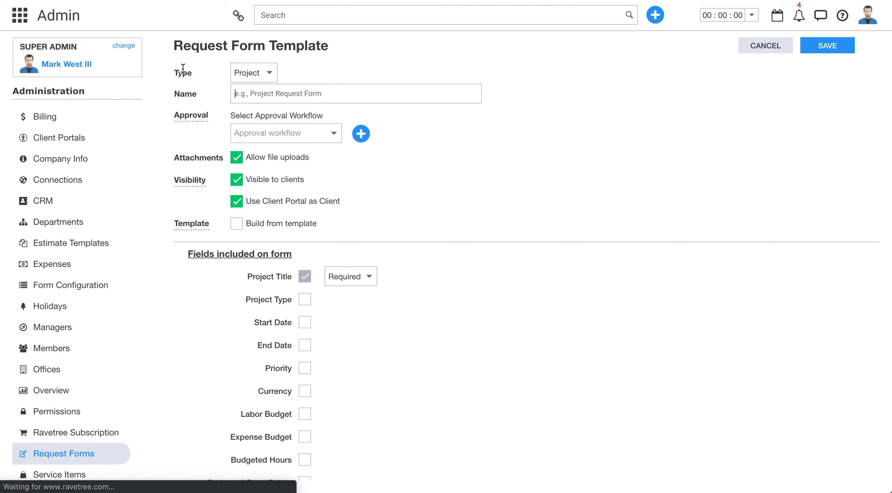
pyautogui.click(267, 78)
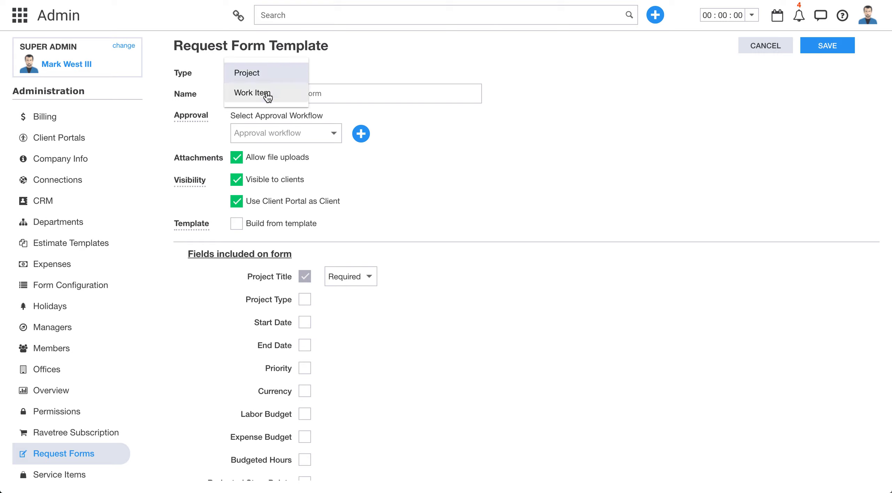
pyautogui.click(257, 72)
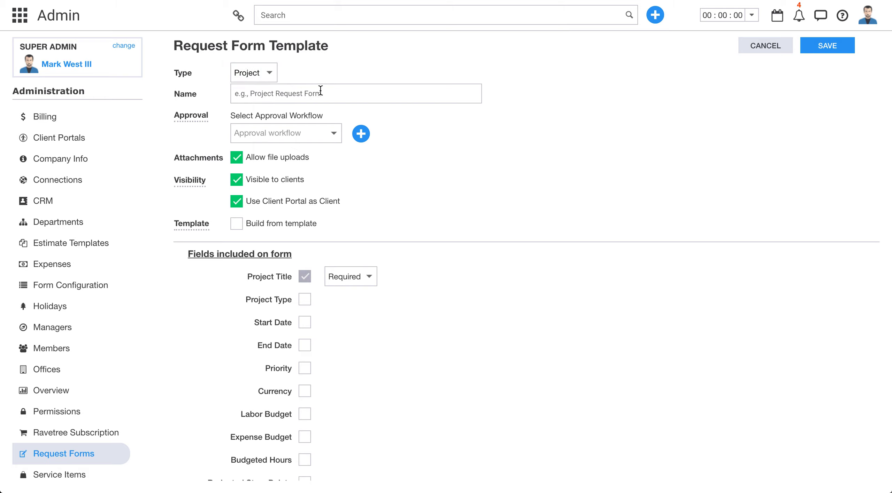
pyautogui.click(306, 91)
pyautogui.write('Landing Page')
# - Assign the Project Approval Workflow to the Landing Page request form template
pyautogui.click(277, 139)
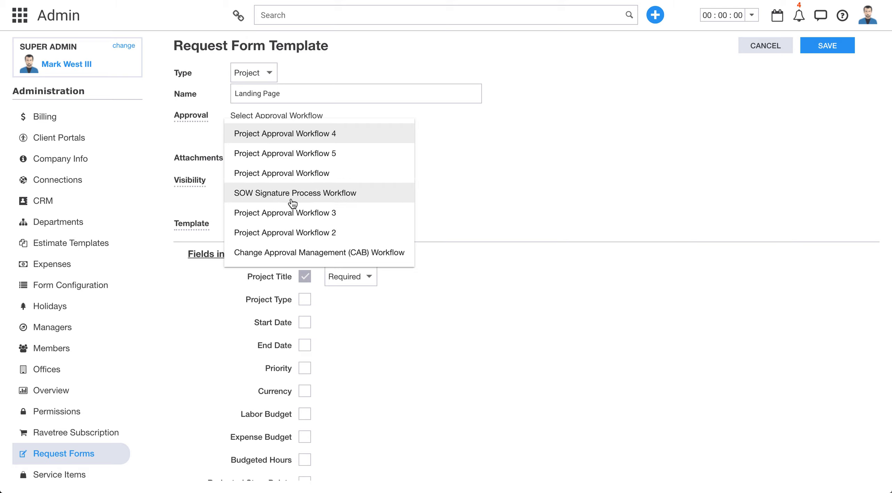
pyautogui.click(289, 175)
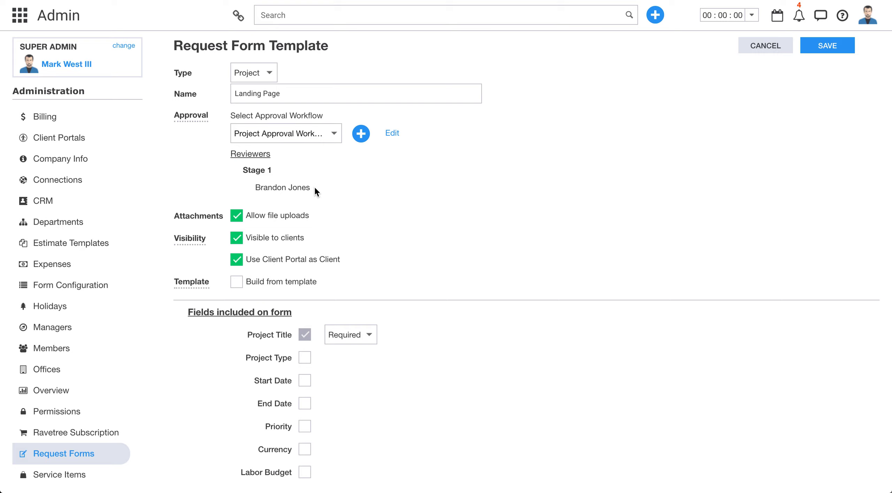
pyautogui.tripleClick(265, 190)
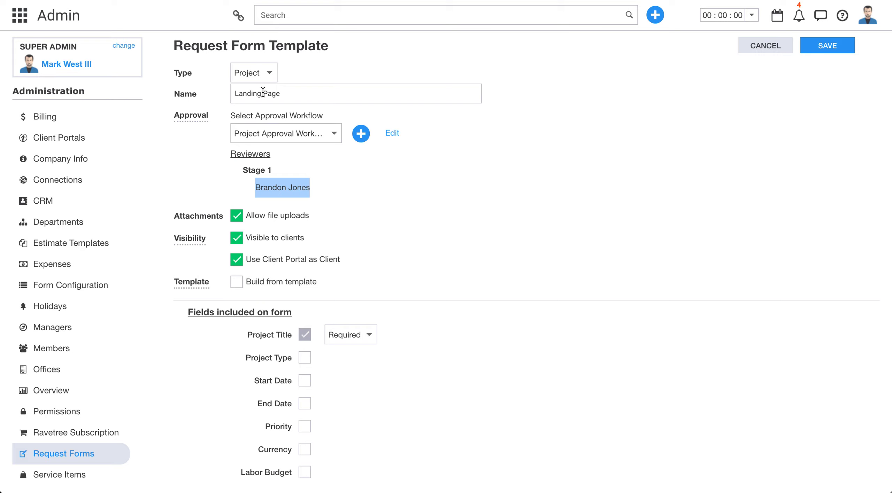
pyautogui.click(323, 187)
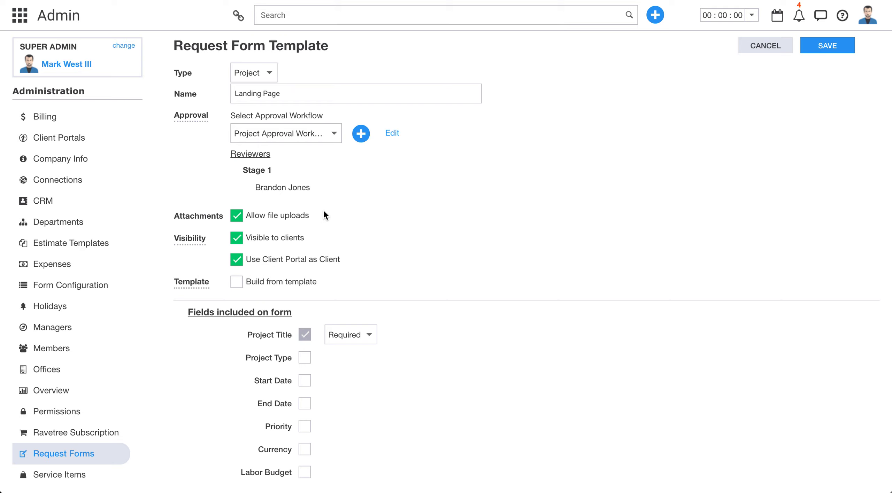
# - Enable building from a template and choose Marketing Campaign Template as the project template
pyautogui.click(651, 14)
pyautogui.click(237, 283)
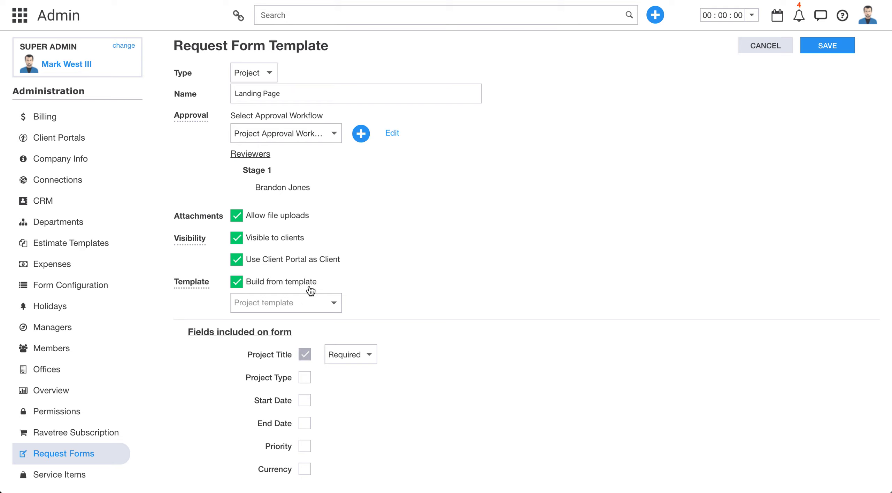
pyautogui.click(313, 305)
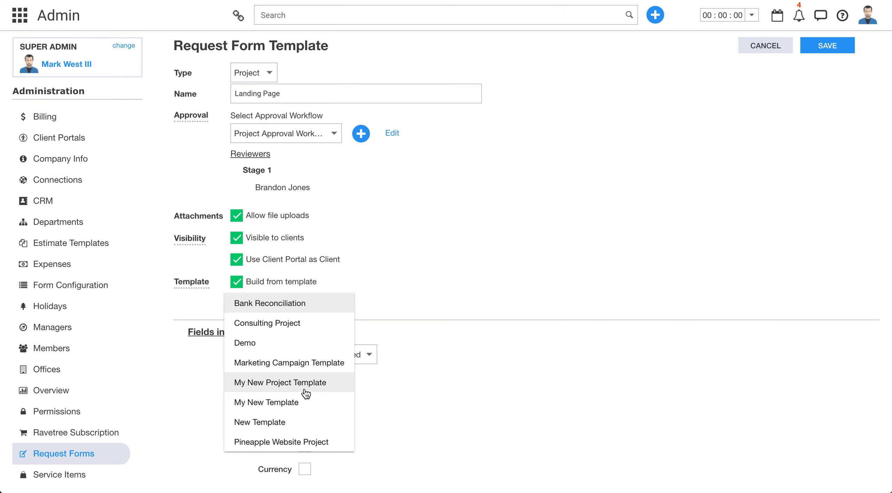
pyautogui.click(302, 363)
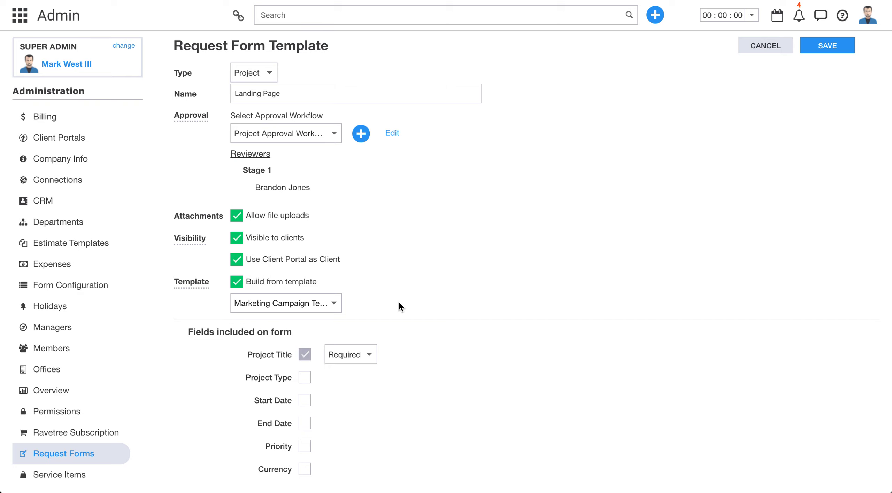
# - Include the Project Type field on the form with a set value of SEO
pyautogui.scroll(-7, 445, 335)
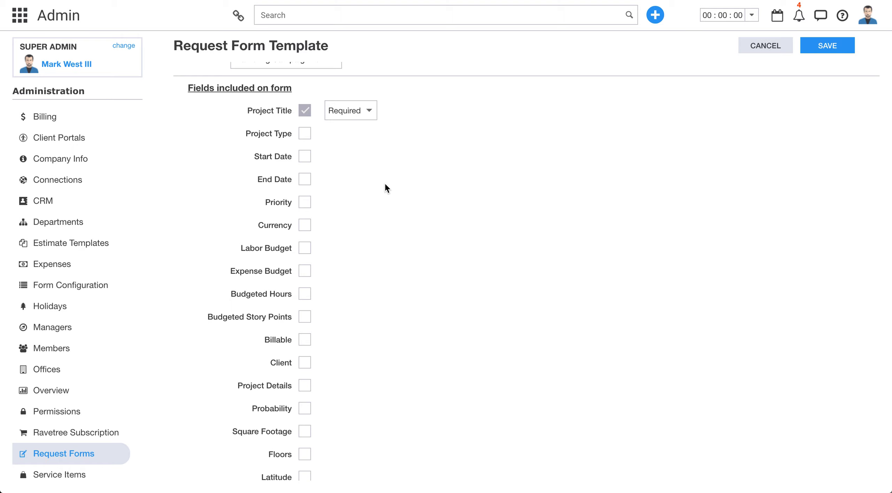
pyautogui.click(307, 135)
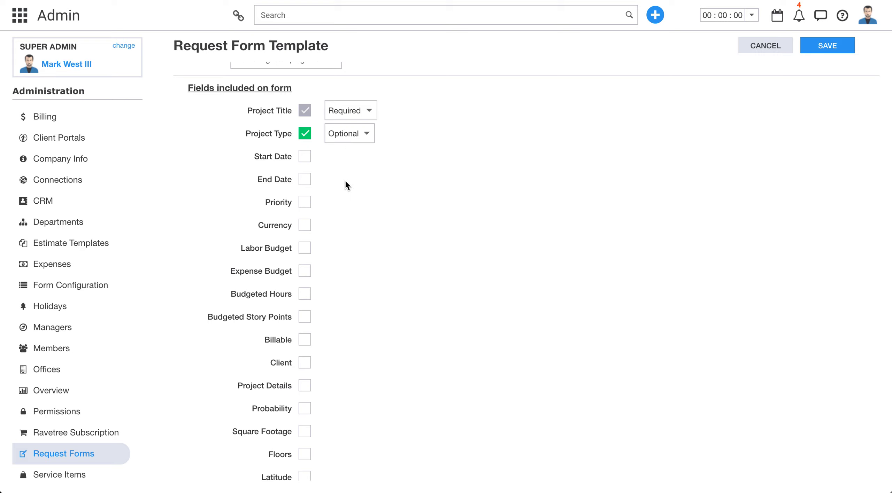
pyautogui.click(356, 137)
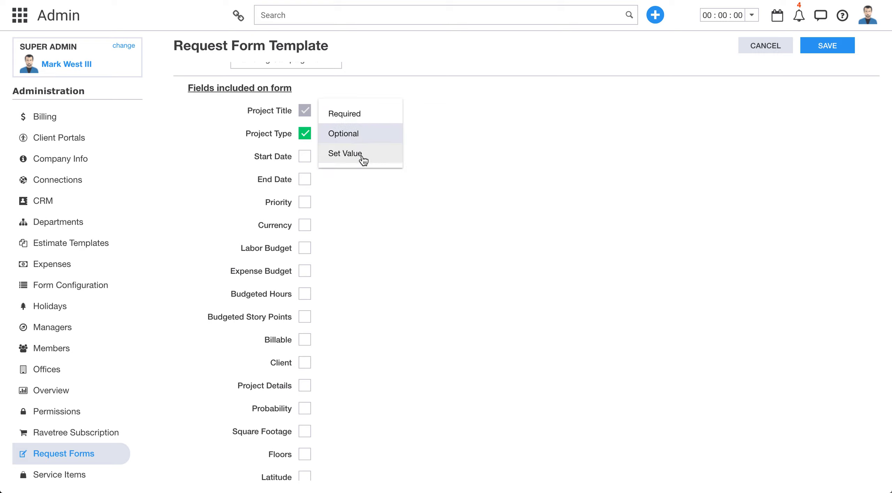
pyautogui.click(358, 153)
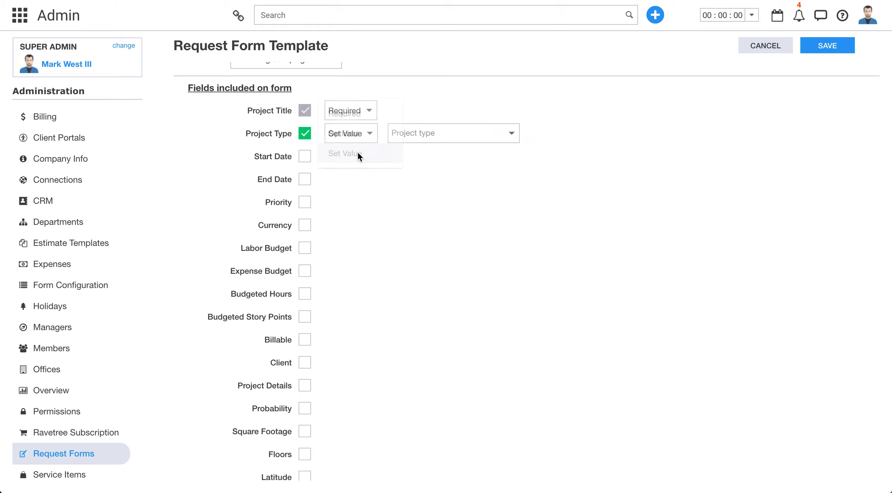
pyautogui.click(476, 134)
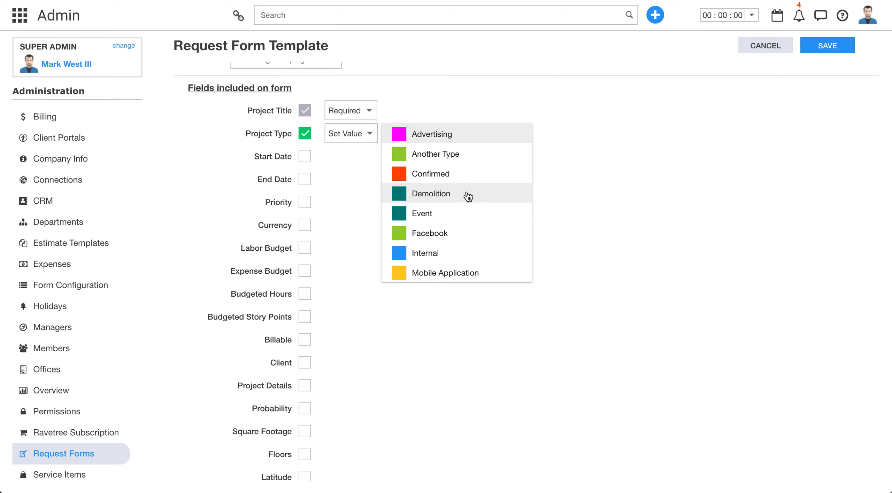
pyautogui.scroll(-3, 469, 198)
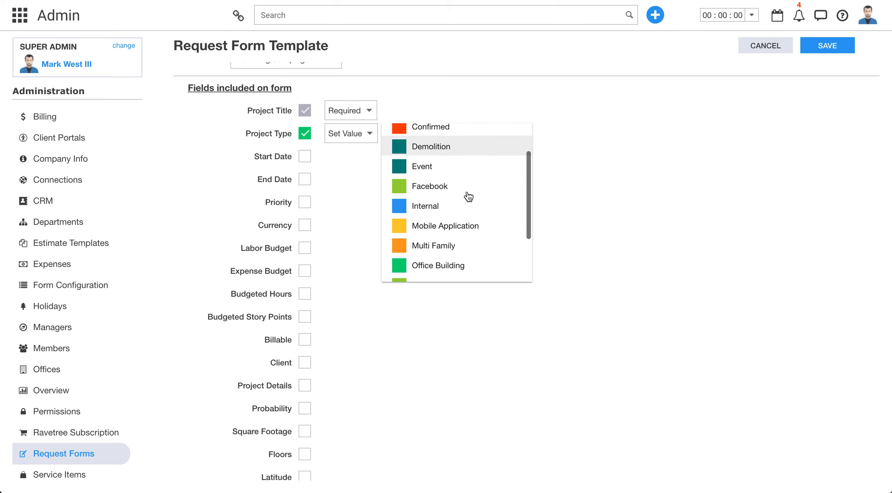
pyautogui.scroll(2, 468, 197)
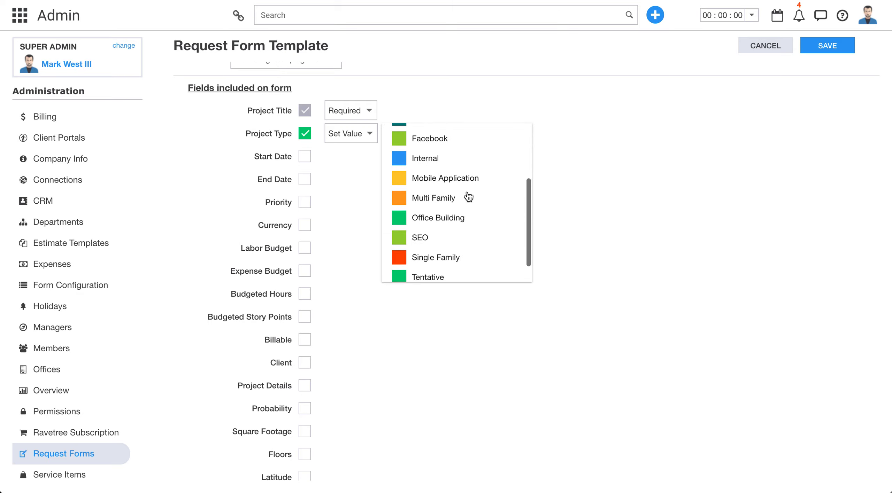
pyautogui.scroll(-2, 468, 197)
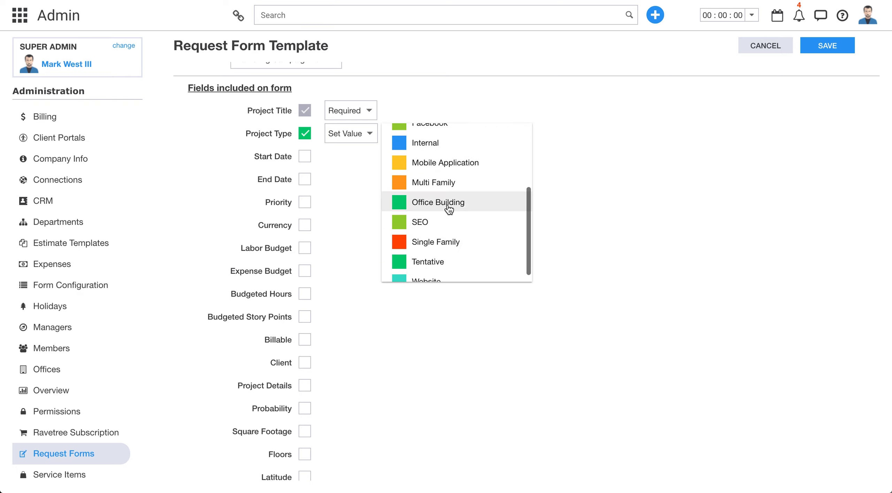
pyautogui.click(422, 221)
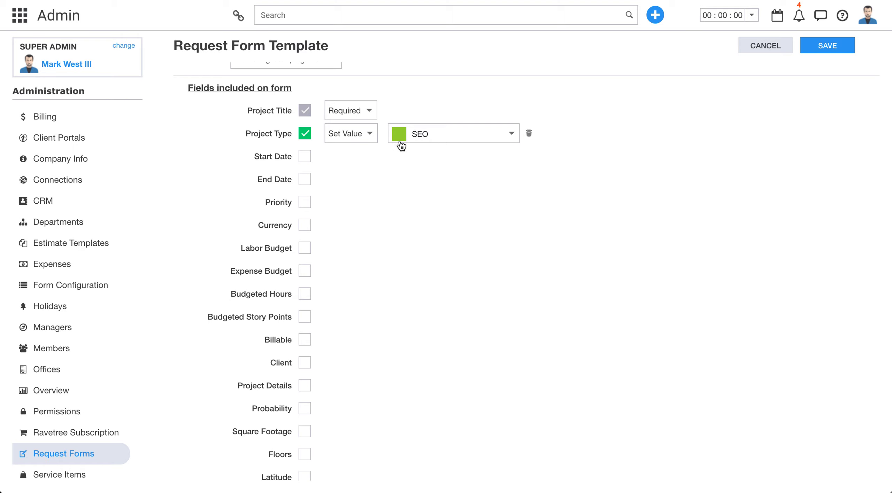
# - Include the Start Date and End Date fields on the request form
pyautogui.click(305, 158)
pyautogui.click(305, 180)
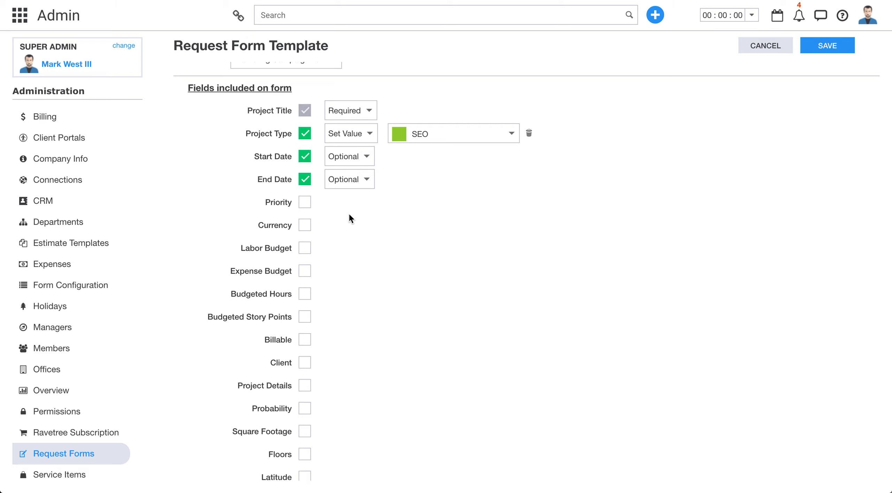
pyautogui.scroll(-1, 350, 218)
pyautogui.scroll(2, 349, 215)
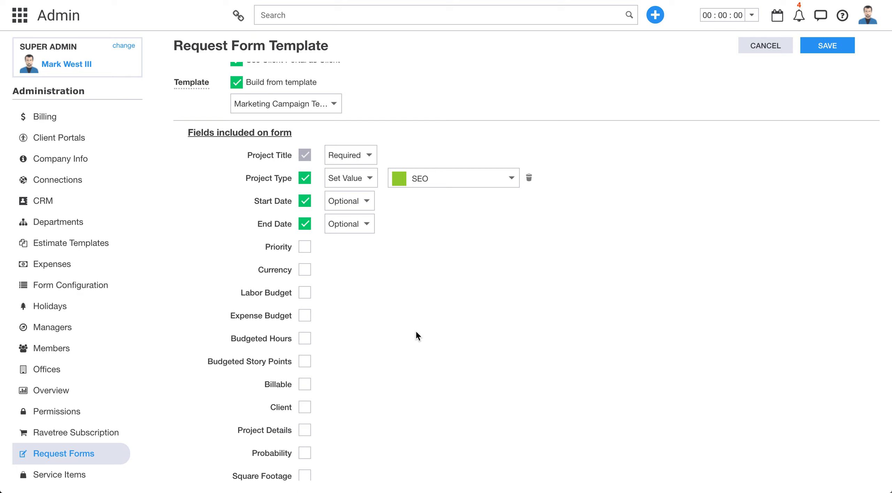
pyautogui.scroll(2, 415, 330)
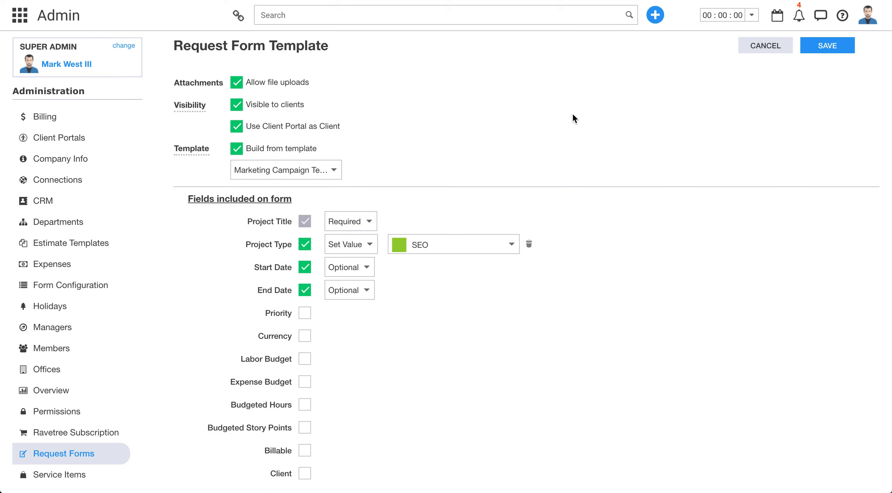
pyautogui.scroll(4, 573, 117)
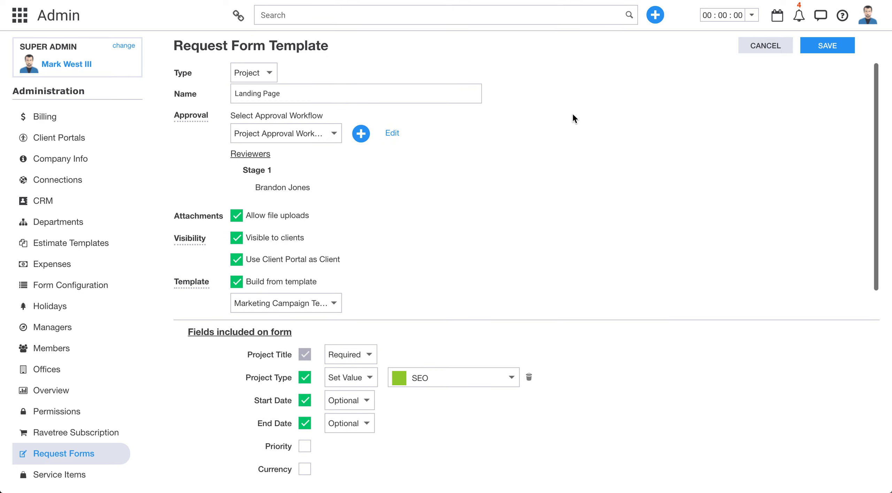
# - Create a new project request using the Marketing Project form
pyautogui.click(655, 15)
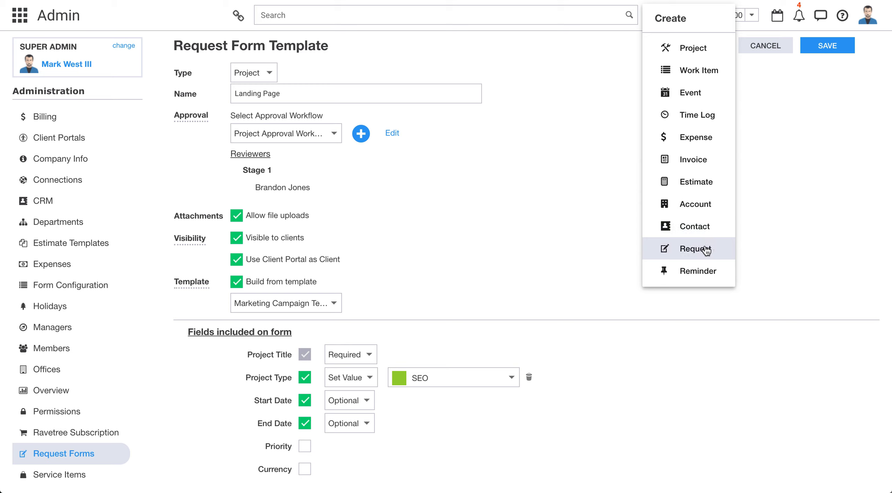
pyautogui.click(705, 256)
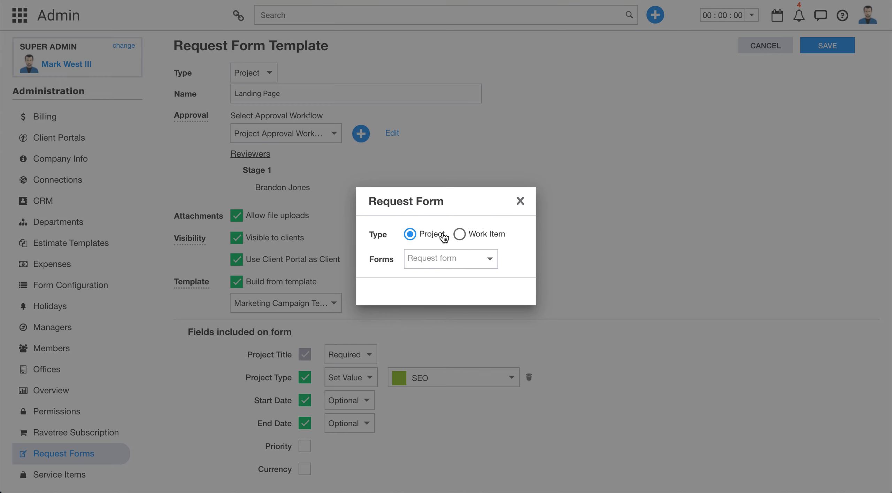
pyautogui.click(446, 259)
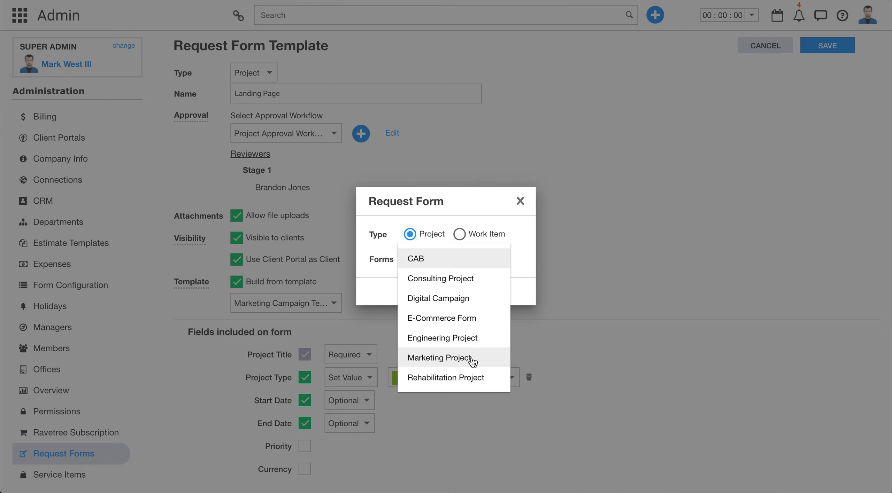
pyautogui.click(465, 357)
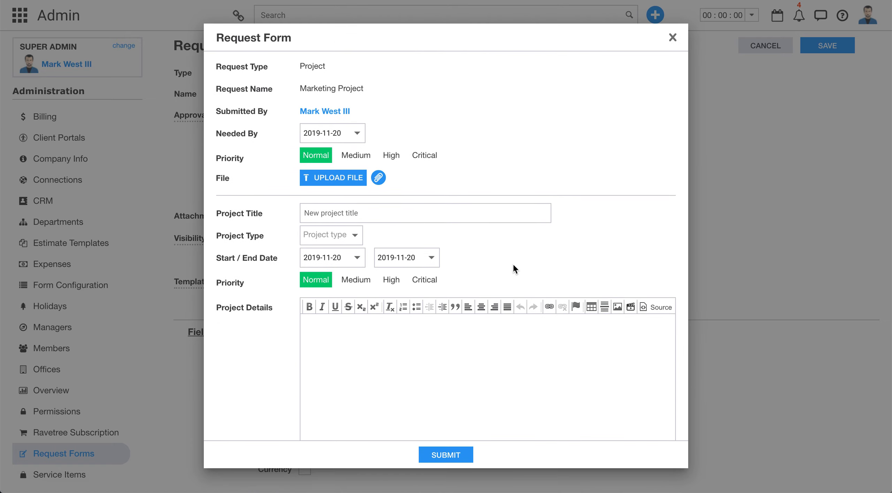
# - Set the request's Needed By date to 2019-11-21 and its request priority to High
pyautogui.scroll(-2, 513, 263)
pyautogui.scroll(2, 513, 263)
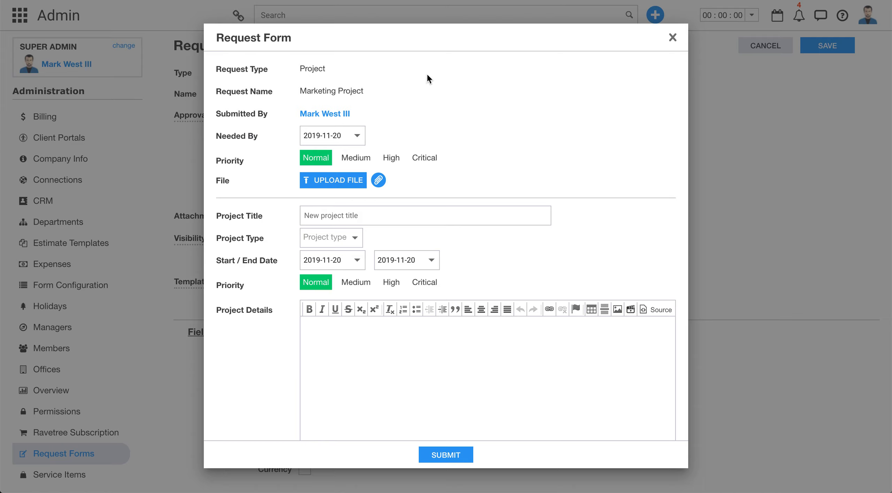
pyautogui.click(356, 135)
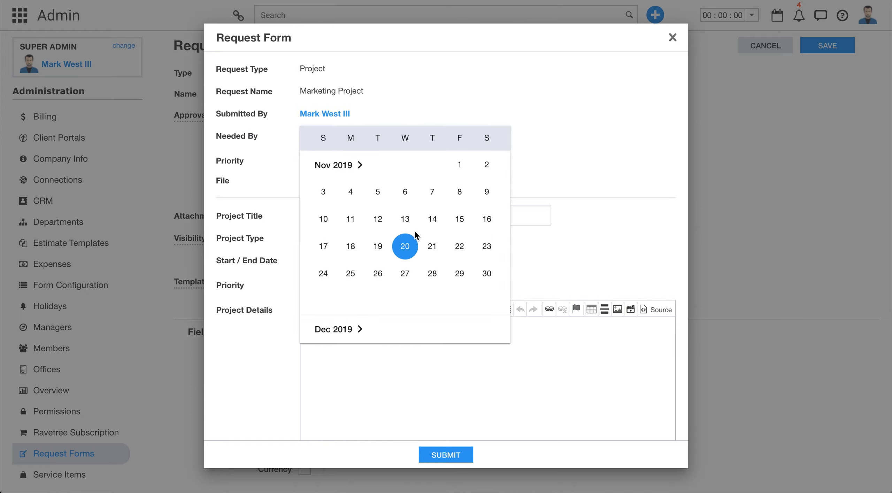
pyautogui.click(432, 246)
pyautogui.click(392, 159)
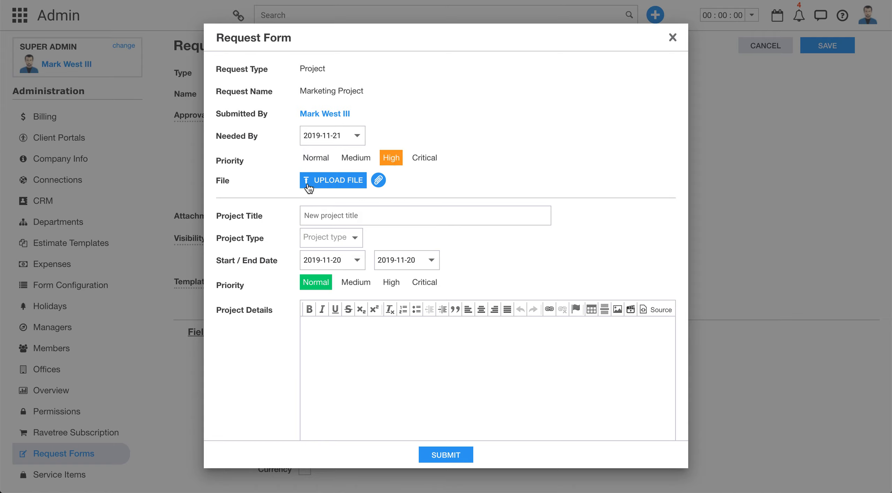